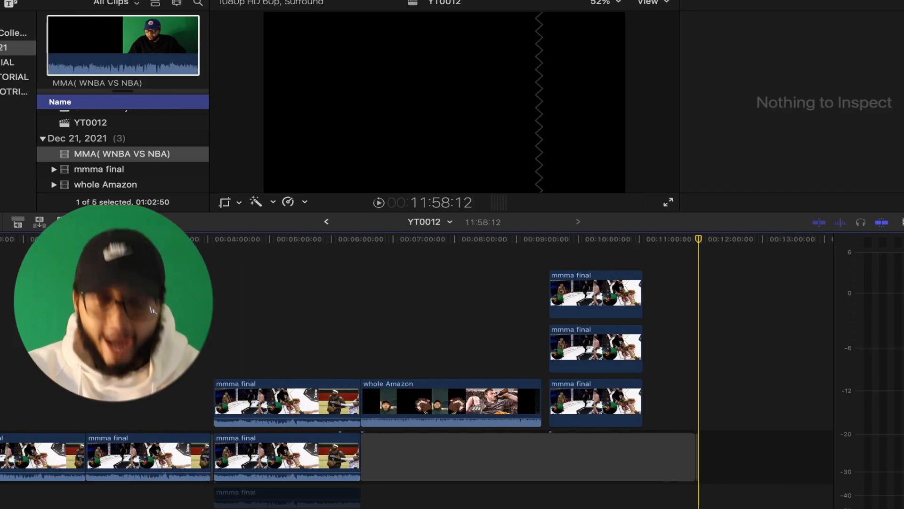
Step: Insert a gap clip at the playhead in the primary storyline and select it
key("alt+w")
key("Down")
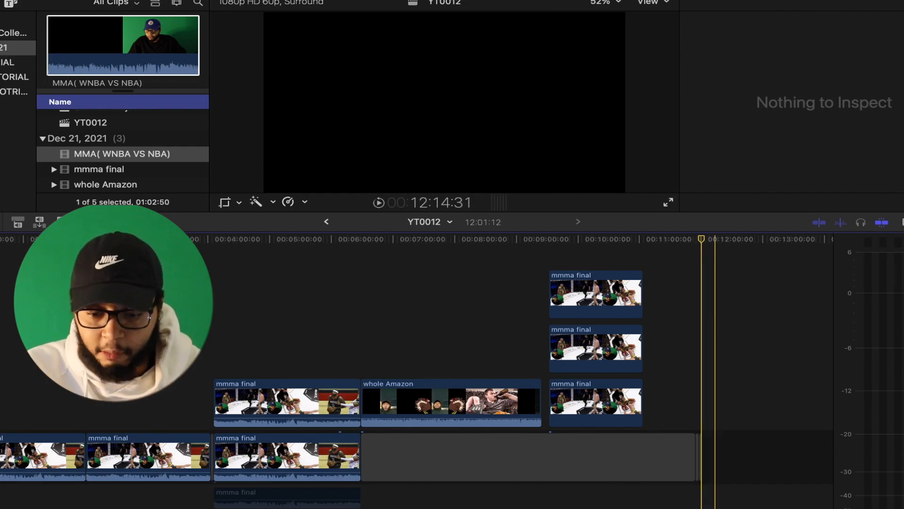
left_click(700, 457)
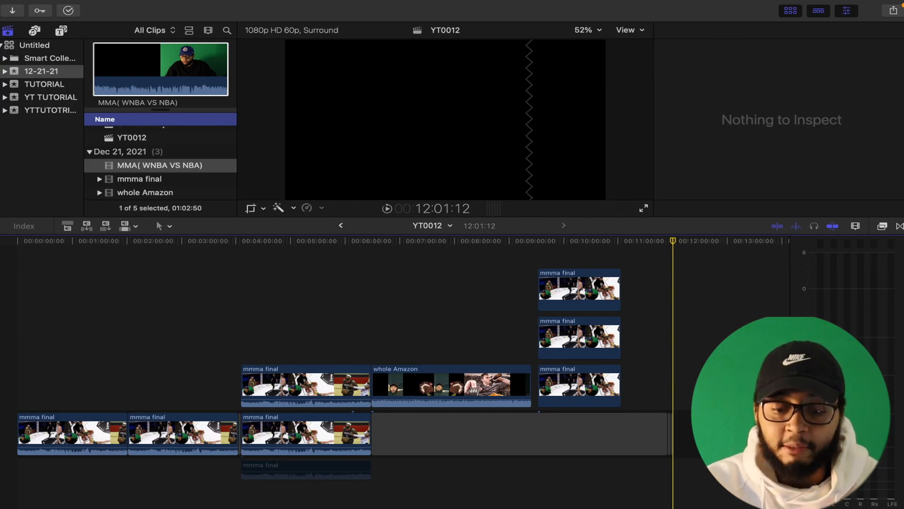
Step: Insert another gap clip at the end of the primary storyline
key("super+equal")
key("super+equal")
key("super+equal")
key("super+equal")
key("super+equal")
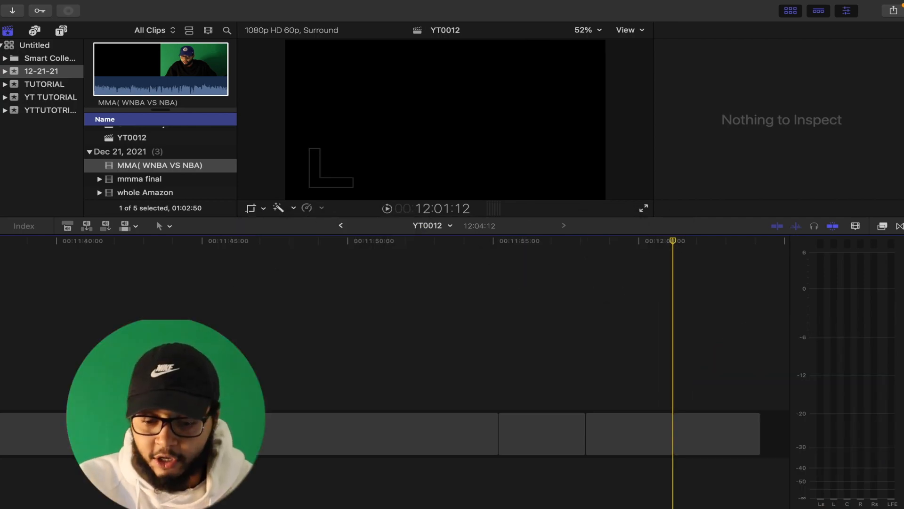
key("alt+w")
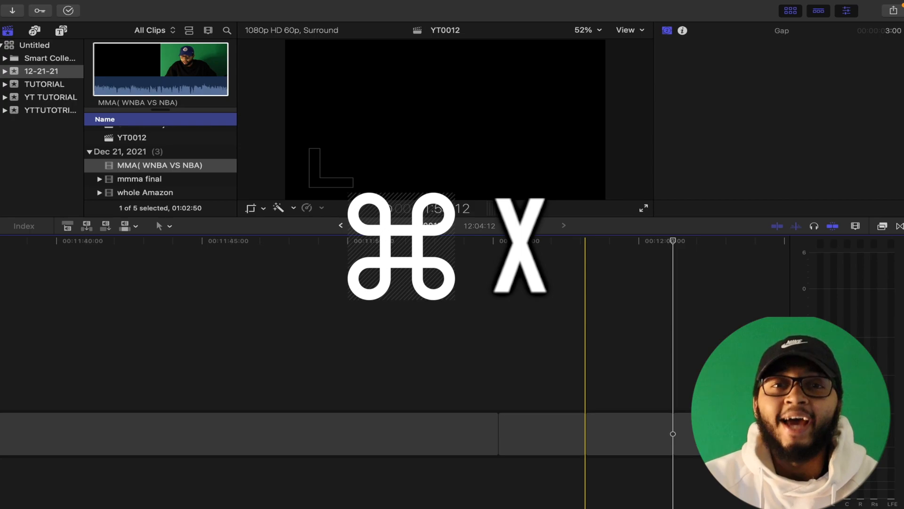
Step: Remove the gap clips at the end of the primary storyline
left_click(705, 433)
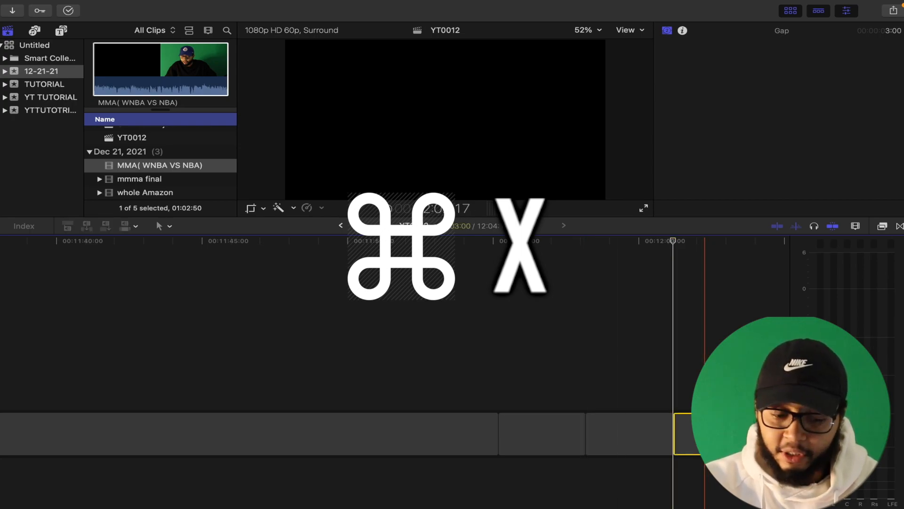
key("Delete")
left_click(656, 433)
key("Delete")
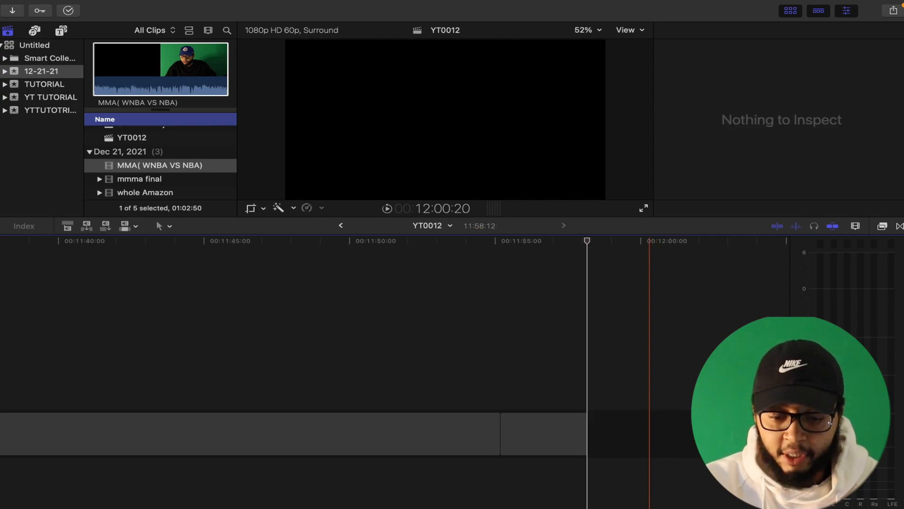
left_click(576, 434)
key("super+x")
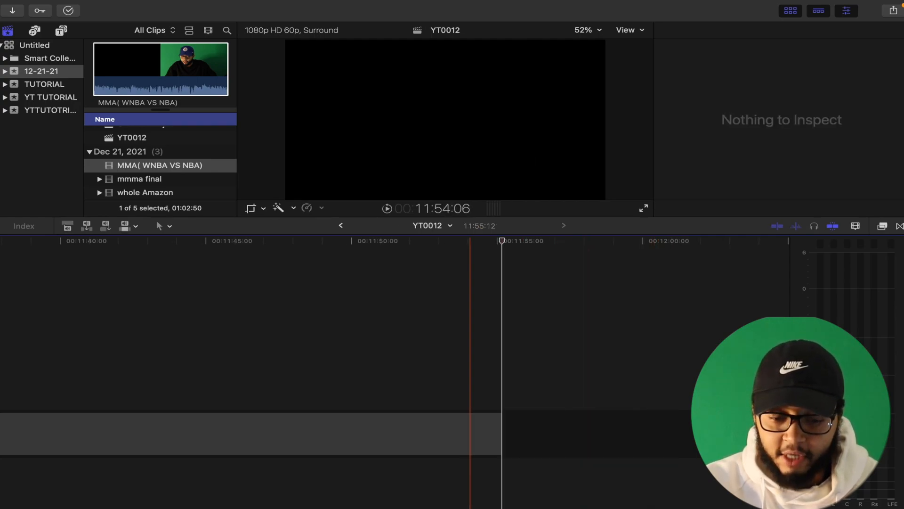
Step: Try deleting the long gap clip and undo the deletion
scroll(465, 431, "left", 12)
left_click(470, 426)
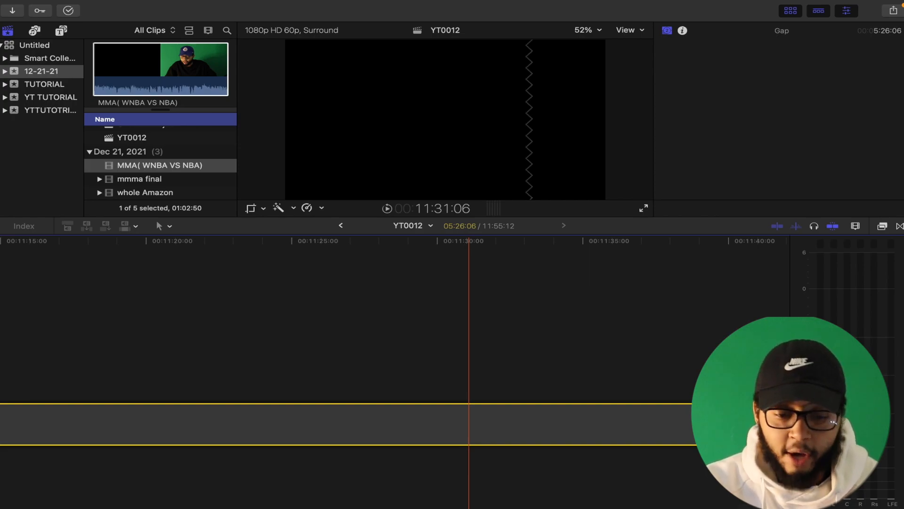
key("Delete")
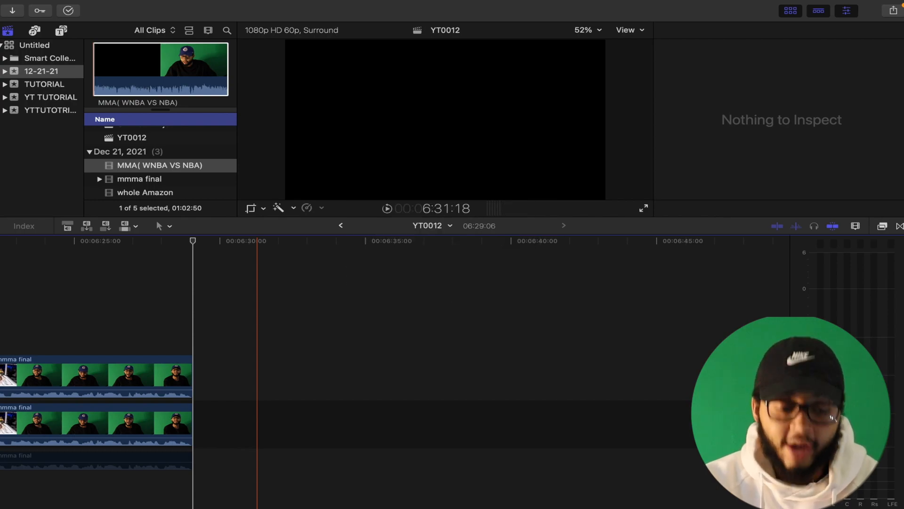
key("super+z")
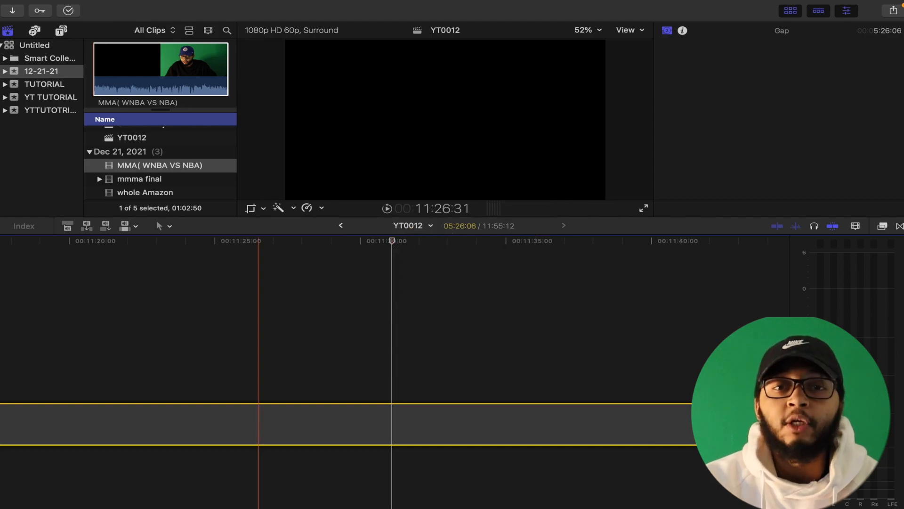
Step: Zoom and scroll the timeline to examine the clips around the selected gap
key("super+minus")
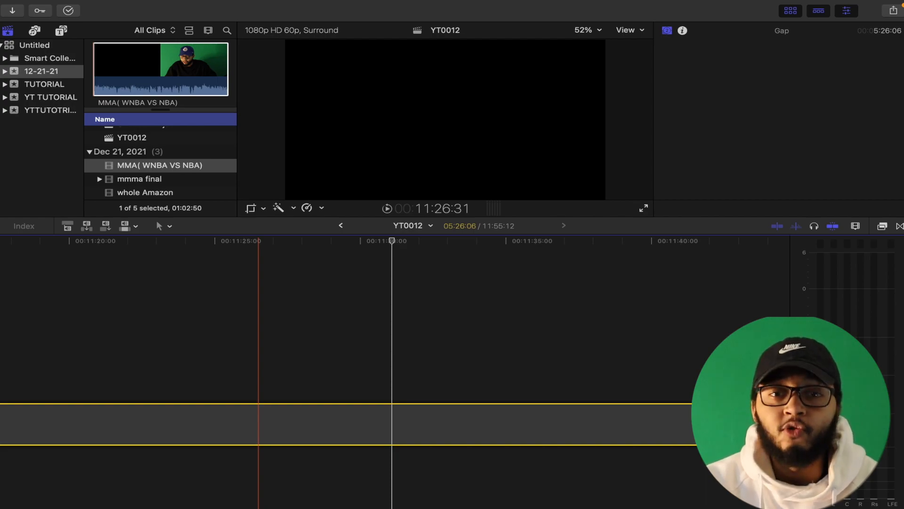
key("super+minus")
key("super+minus")
key("super+minus")
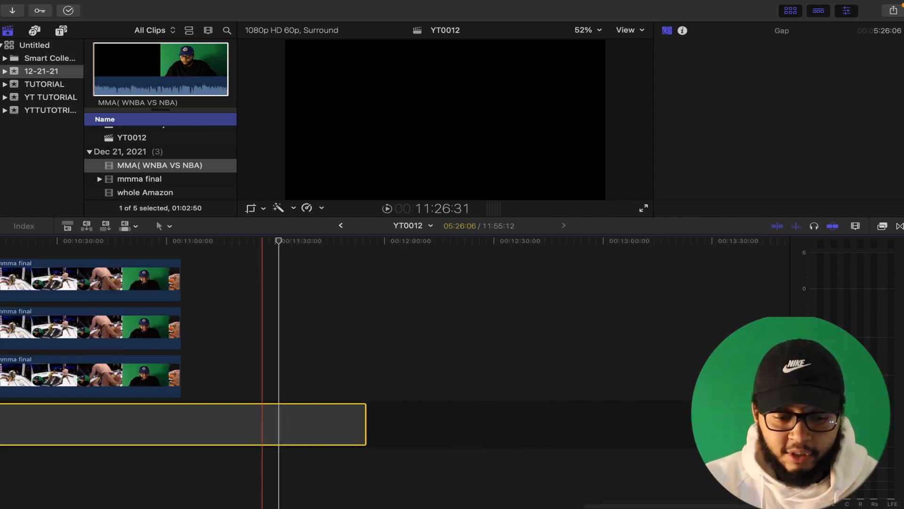
scroll(258, 367, "left", 3)
scroll(348, 367, "left", 10)
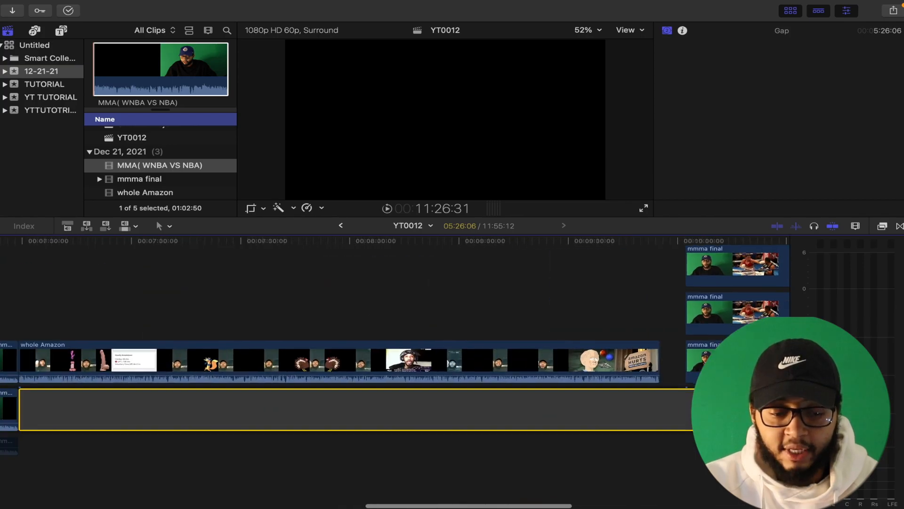
scroll(415, 368, "right", 10)
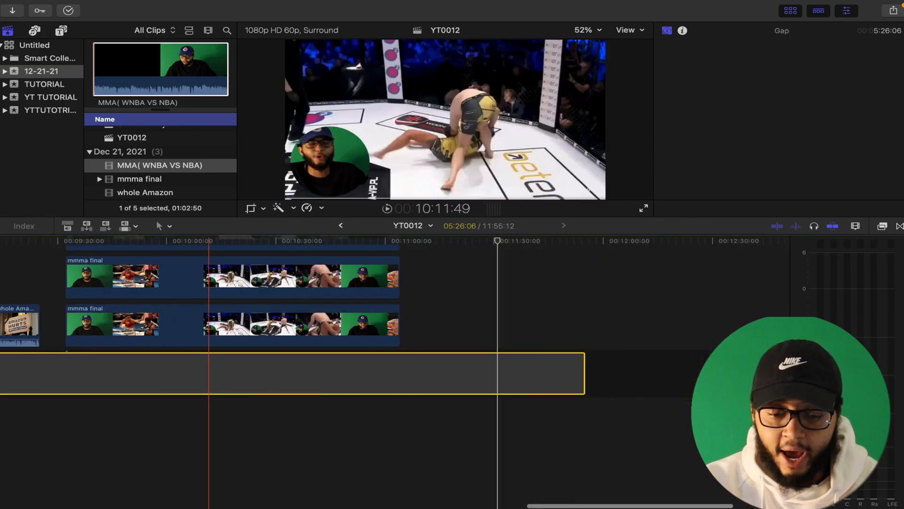
key("super+minus")
key("super+minus")
key("super+minus")
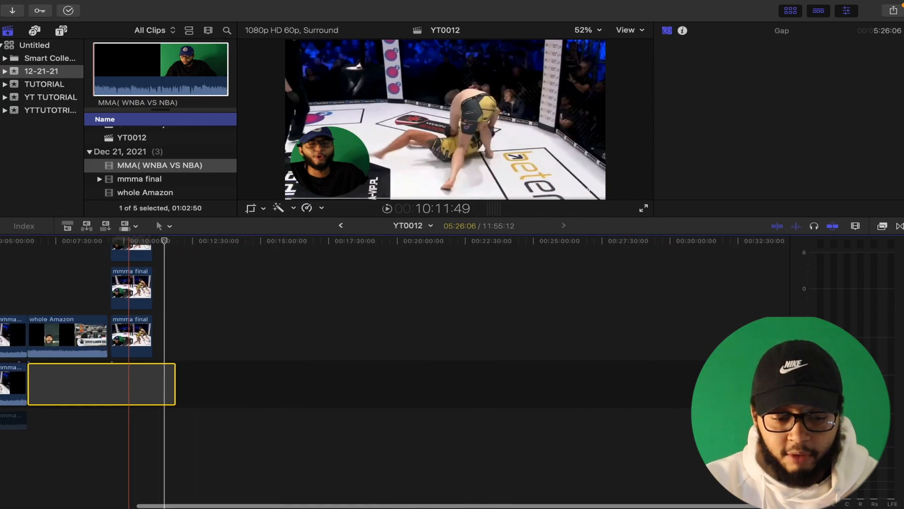
key("super+equal")
key("super+equal")
key("super+equal")
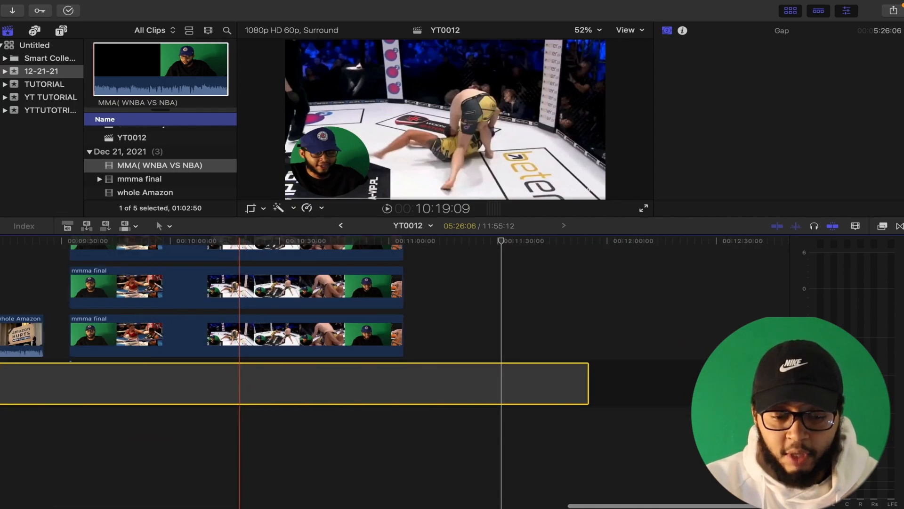
Step: Switch to the Blade tool and blade the timeline at the playhead
key("b")
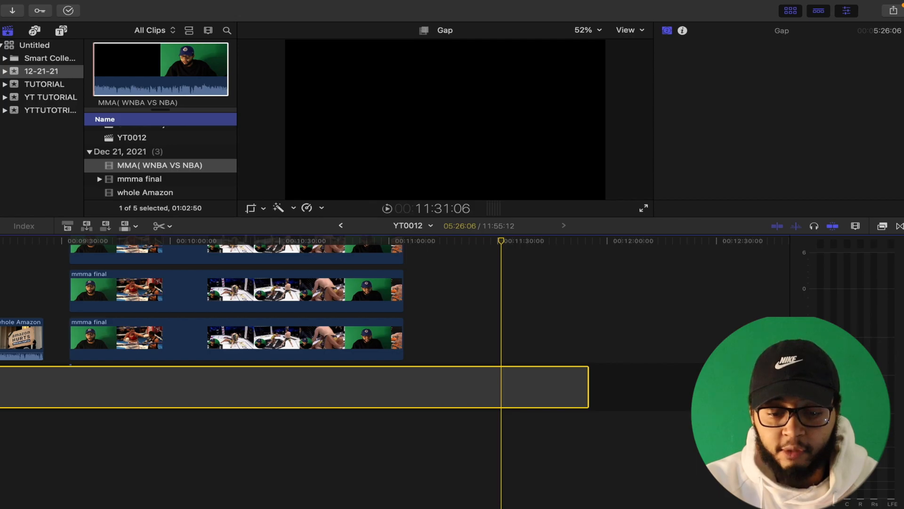
key("super+b")
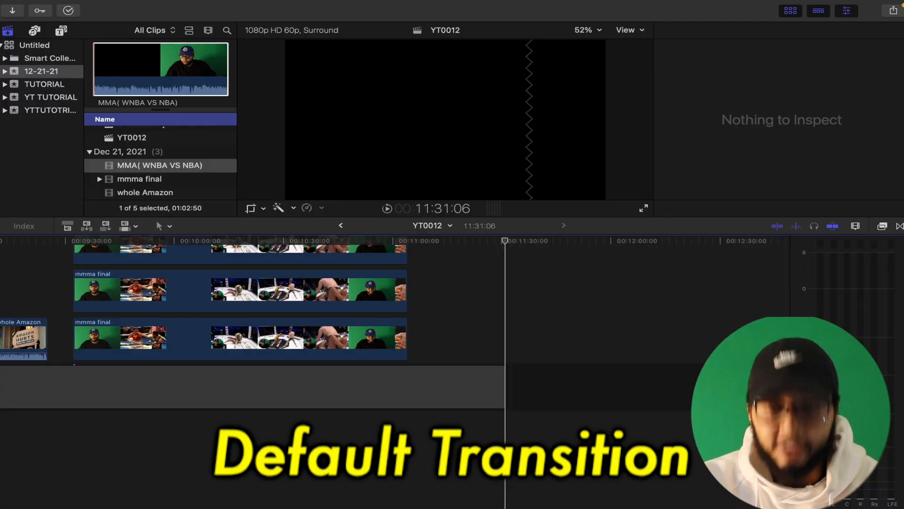
Step: Open the Transitions browser and set the Band transition as the default transition
key("super+5")
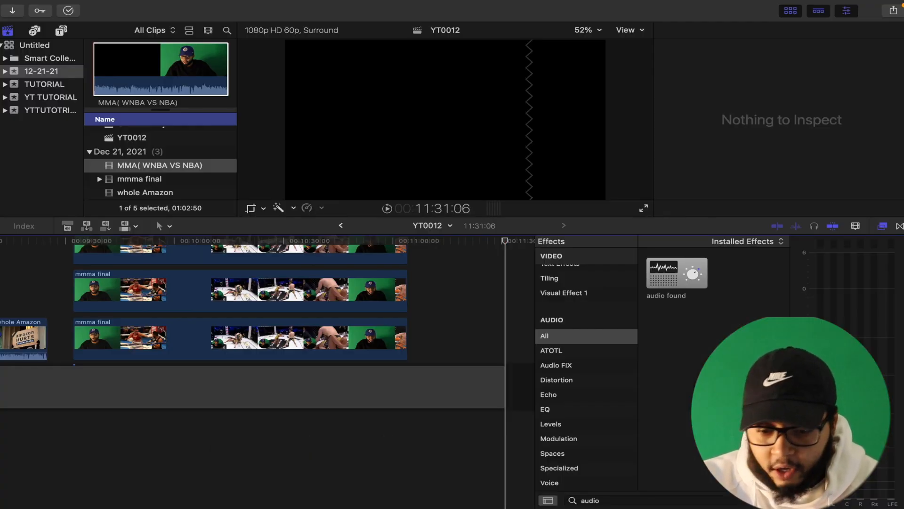
scroll(586, 368, "up", 10)
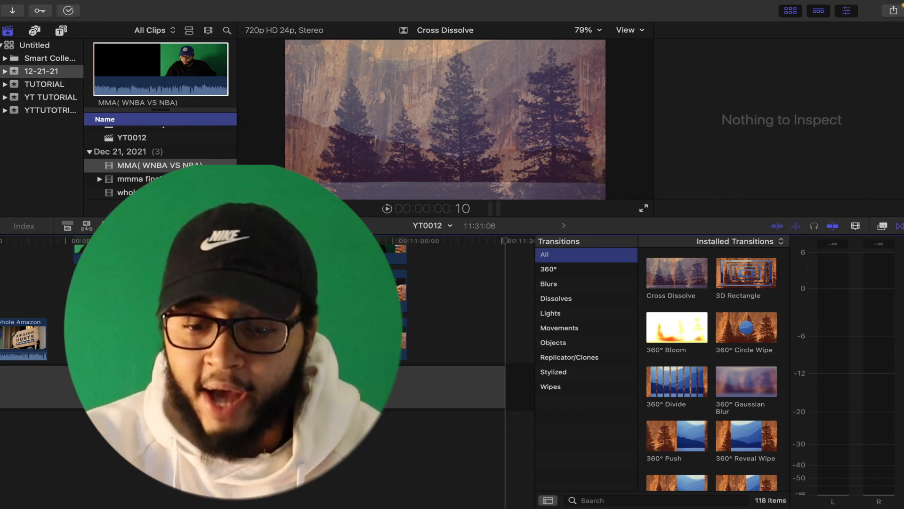
scroll(712, 370, "down", 5)
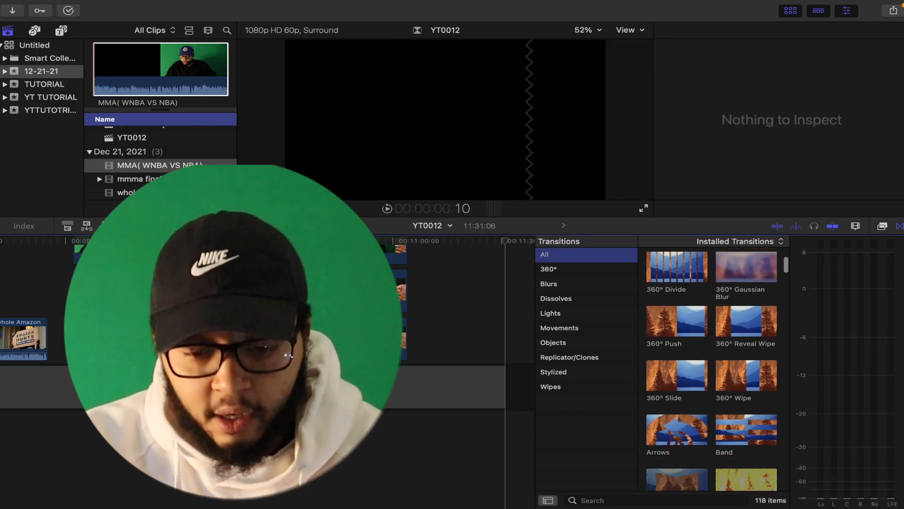
scroll(712, 370, "down", 1)
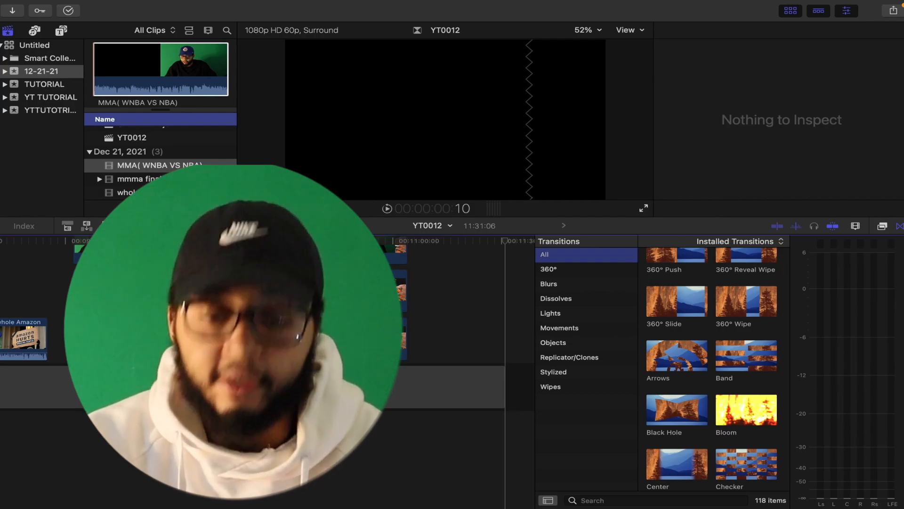
left_click(747, 355)
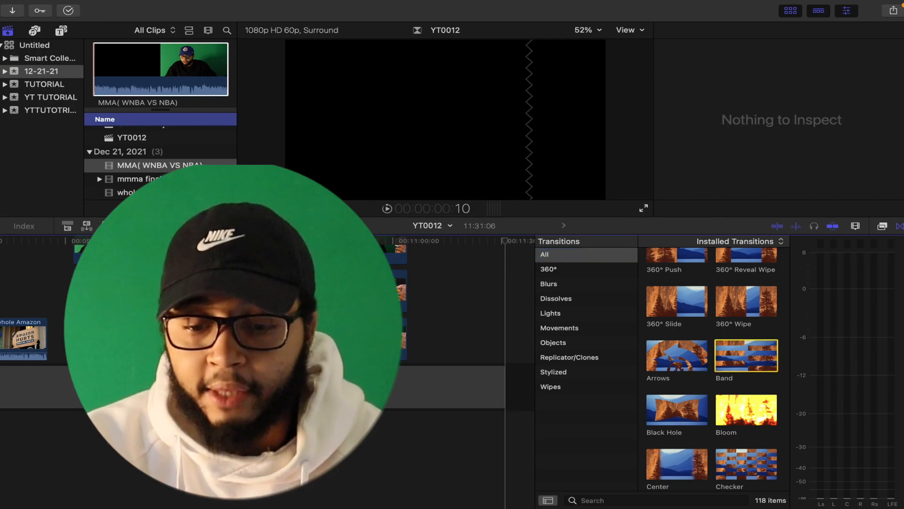
right_click(748, 355)
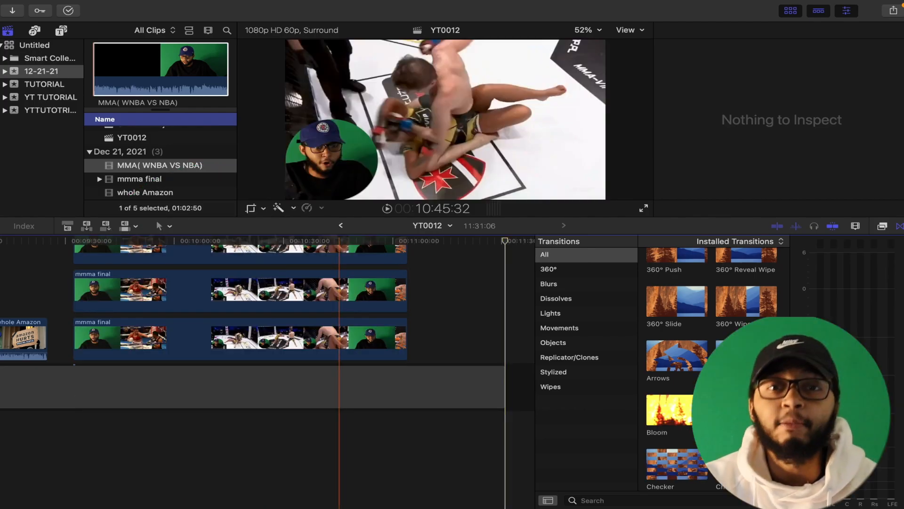
Step: Open the Inspector and disable the top mmma final clip
scroll(250, 330, "up", 3)
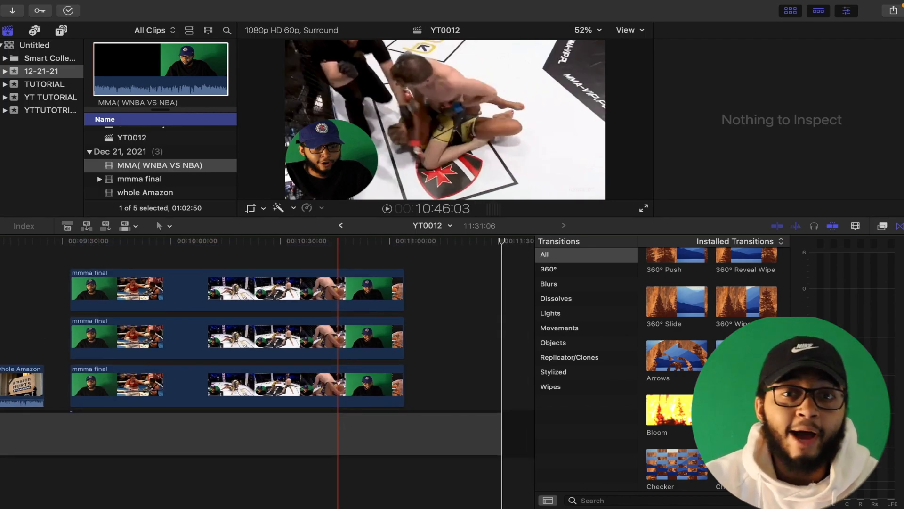
scroll(268, 330, "left", 10)
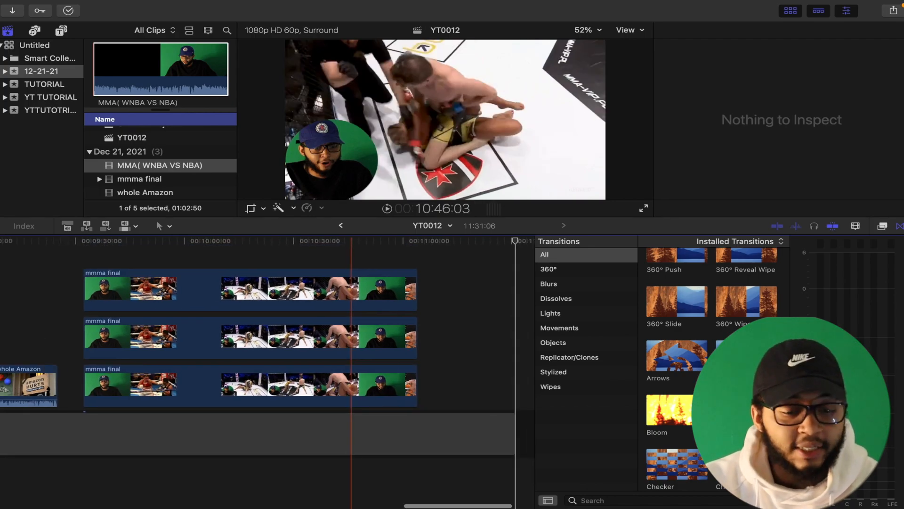
scroll(351, 330, "left", 3)
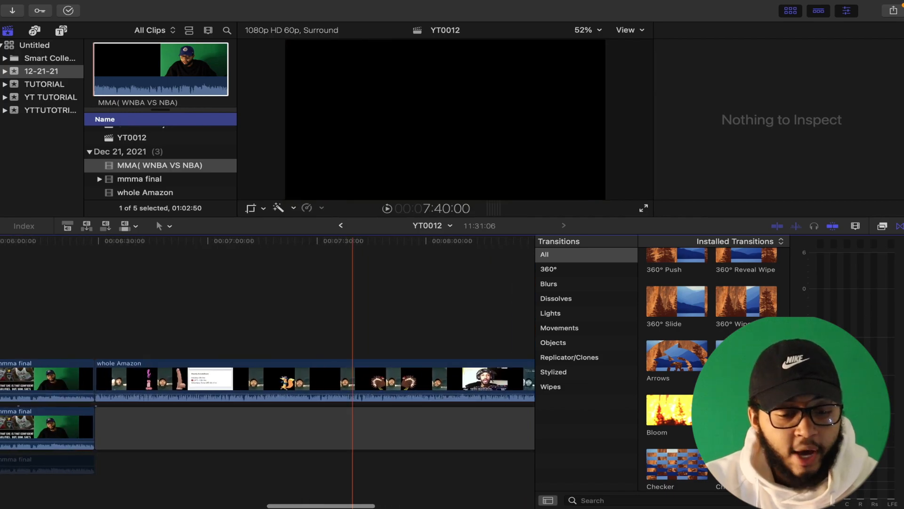
scroll(351, 330, "right", 6)
scroll(338, 330, "right", 4)
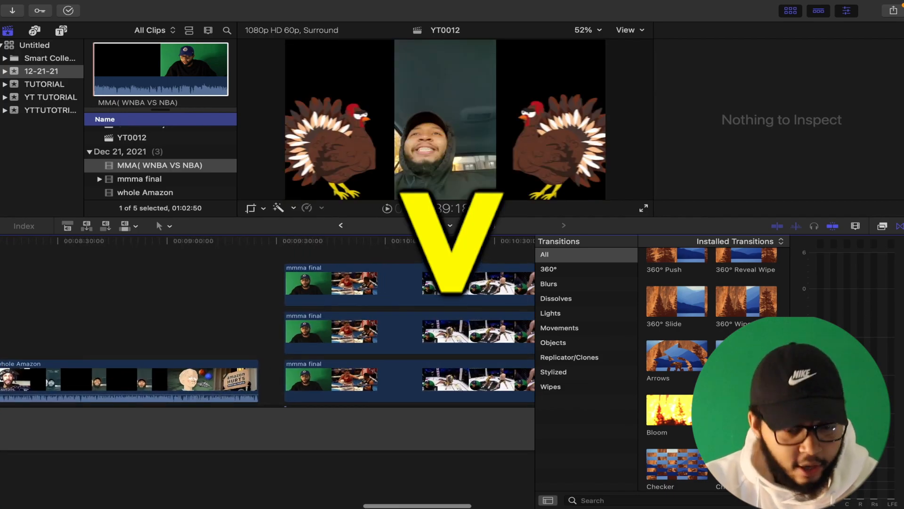
left_click(352, 285)
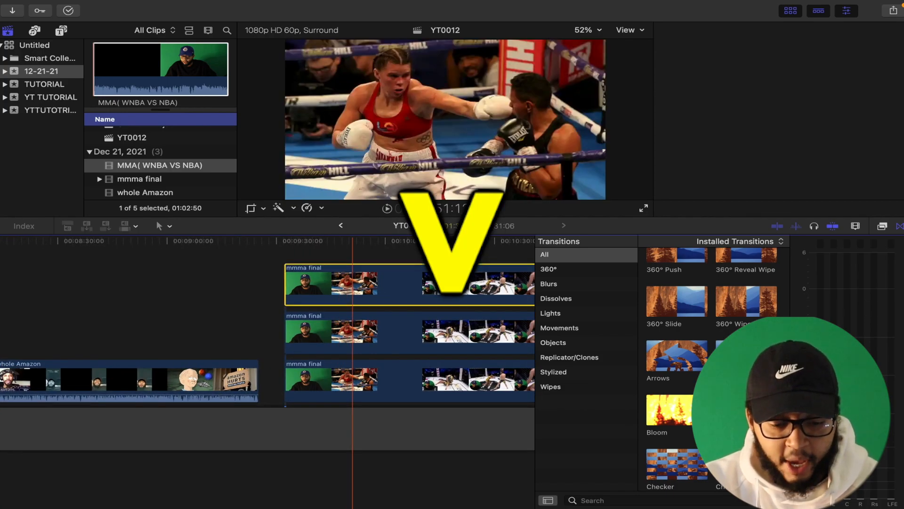
key("super+4")
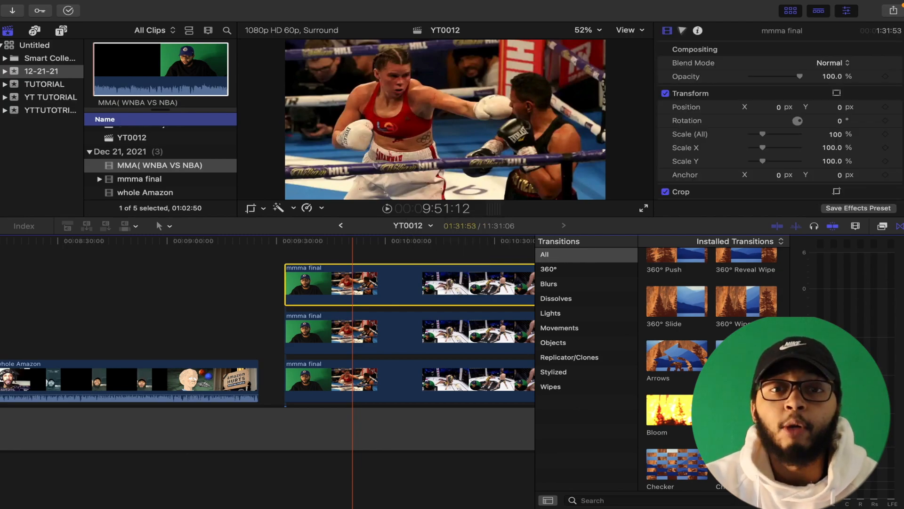
key("v")
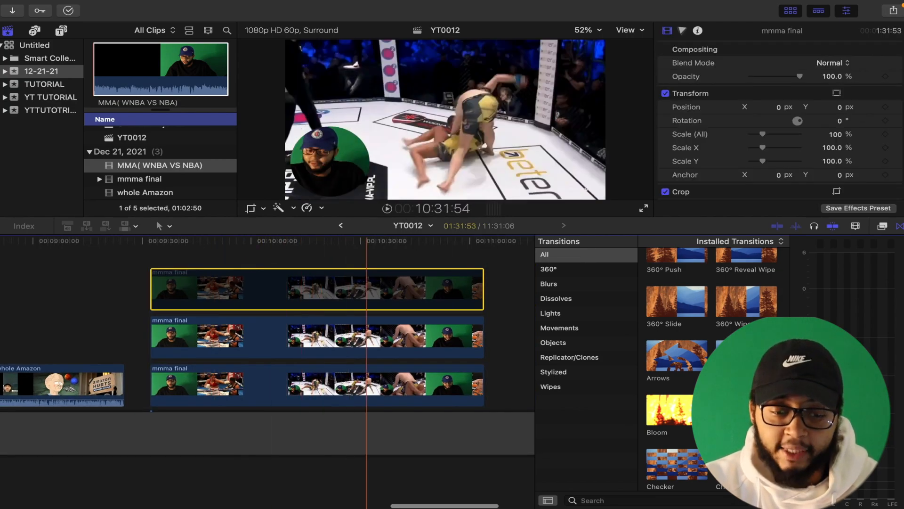
Step: Disable the second and third stacked mmma final clips
left_click(325, 336)
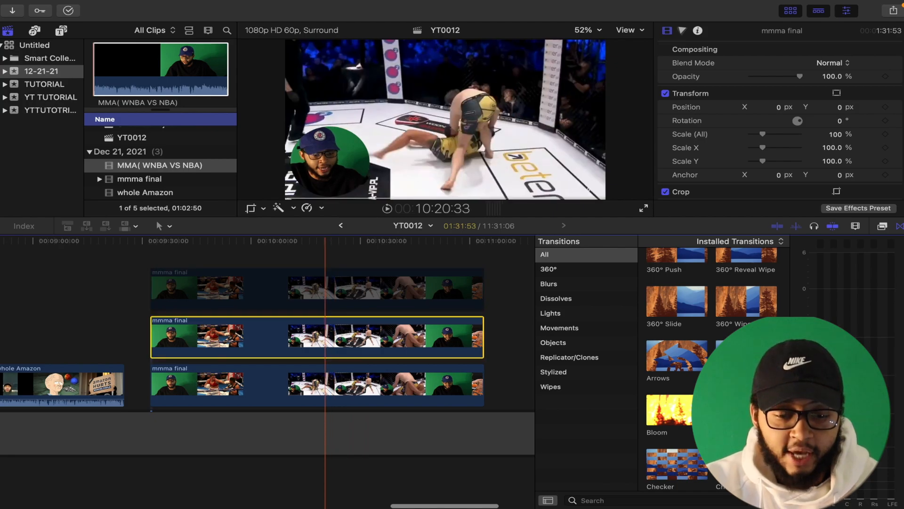
key("v")
left_click(322, 385)
key("v")
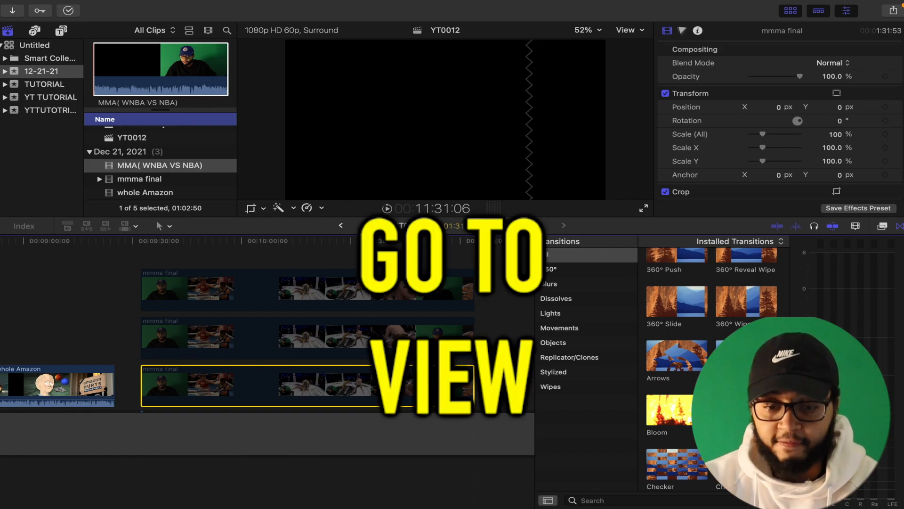
Step: Move the playhead to the end of the timeline
left_click(630, 30)
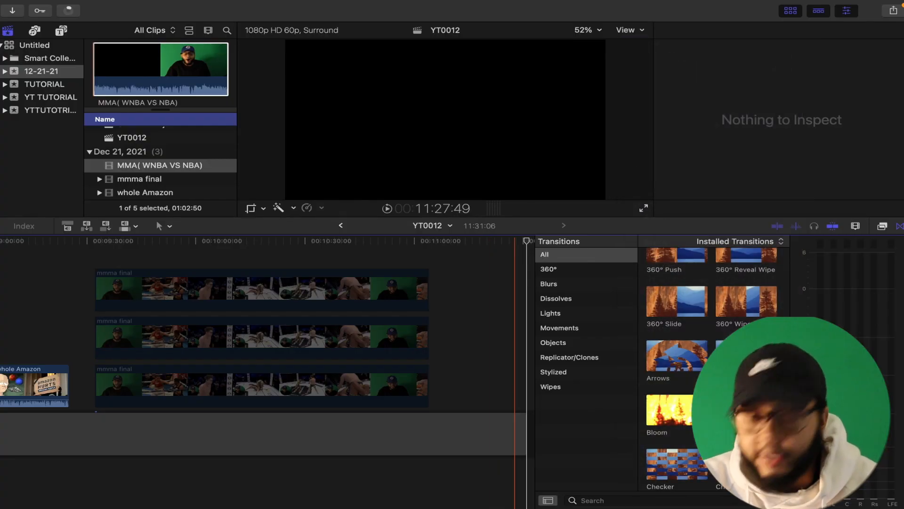
key("End")
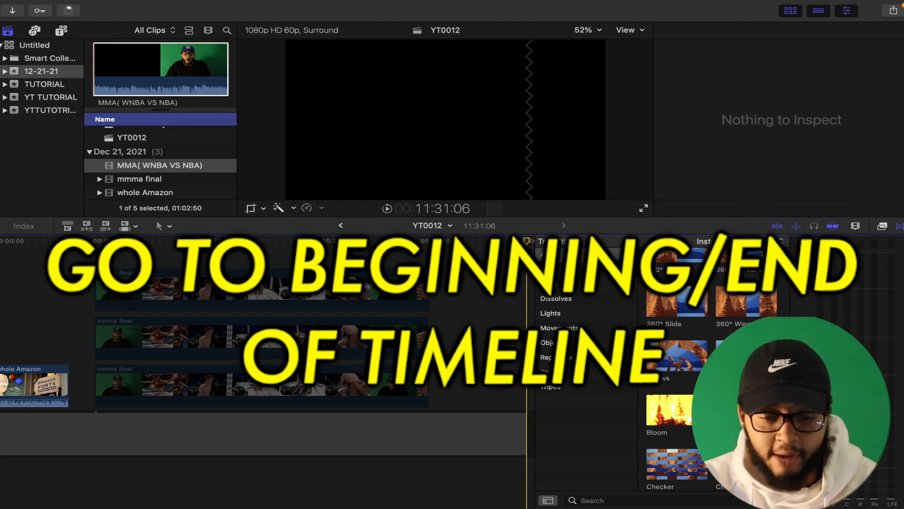
Step: Jump the playhead to the end, the beginning, and back to the end of the timeline
left_click(487, 476)
scroll(488, 475, "right", 3)
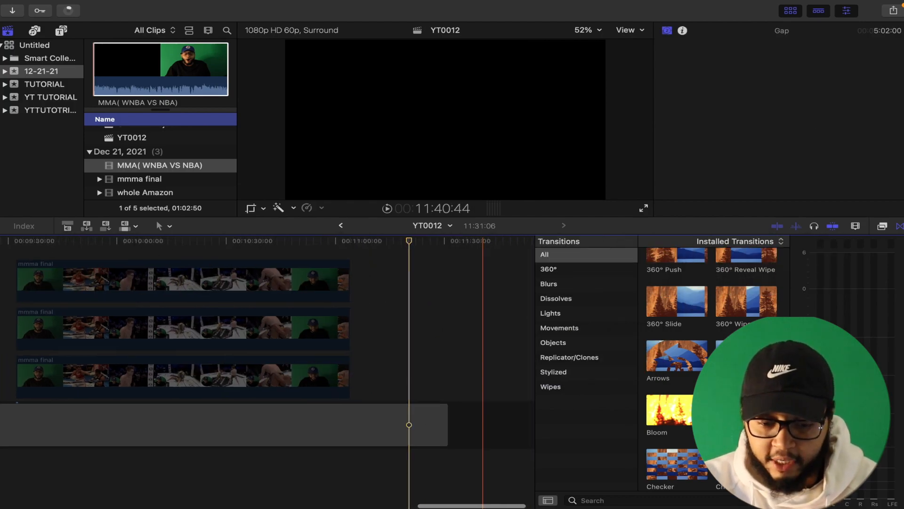
key("End")
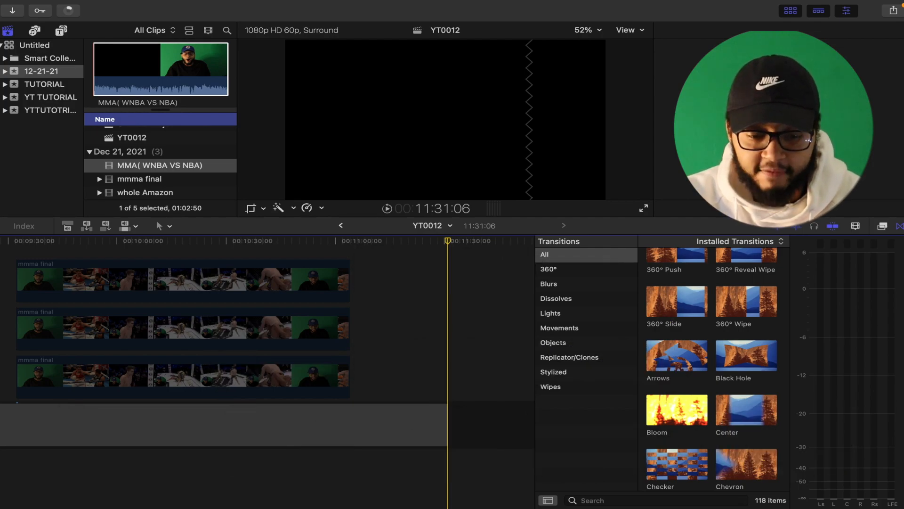
key("Home")
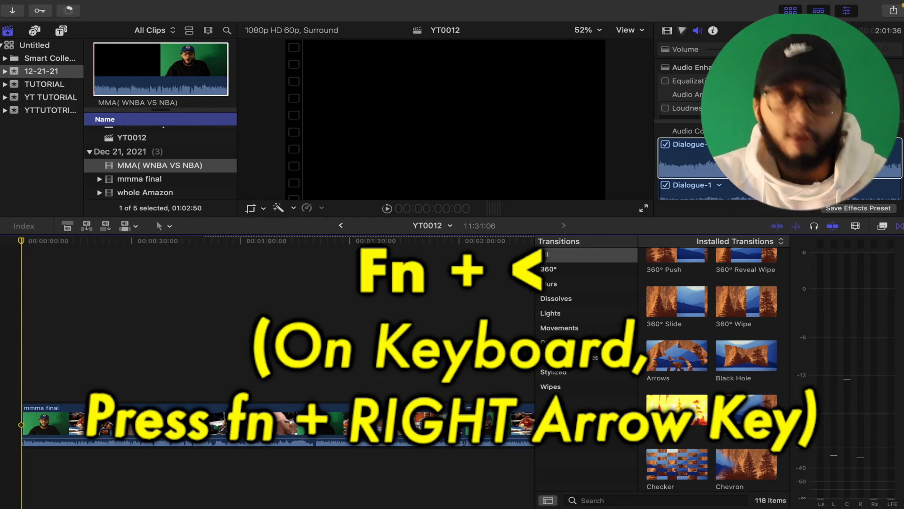
key("End")
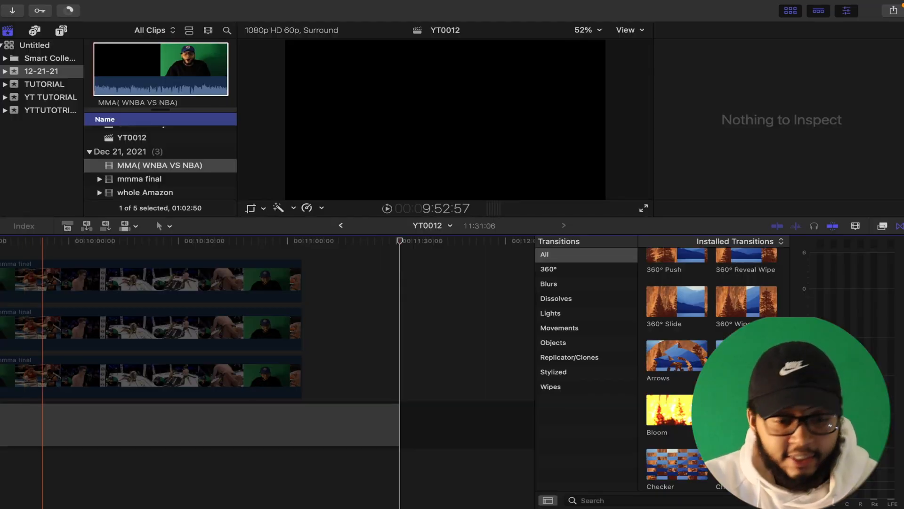
Step: Connect only the audio of the mmma final clip to the timeline at the playhead
left_click(140, 178)
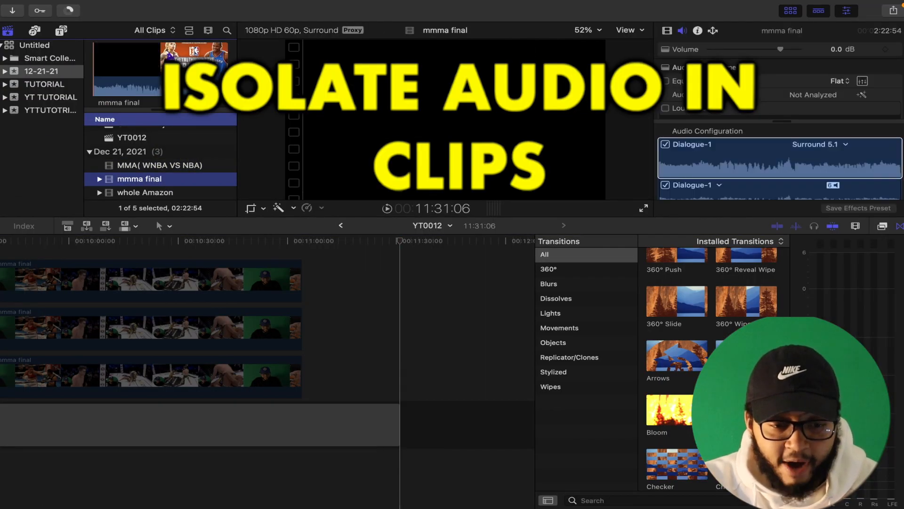
left_click(166, 70)
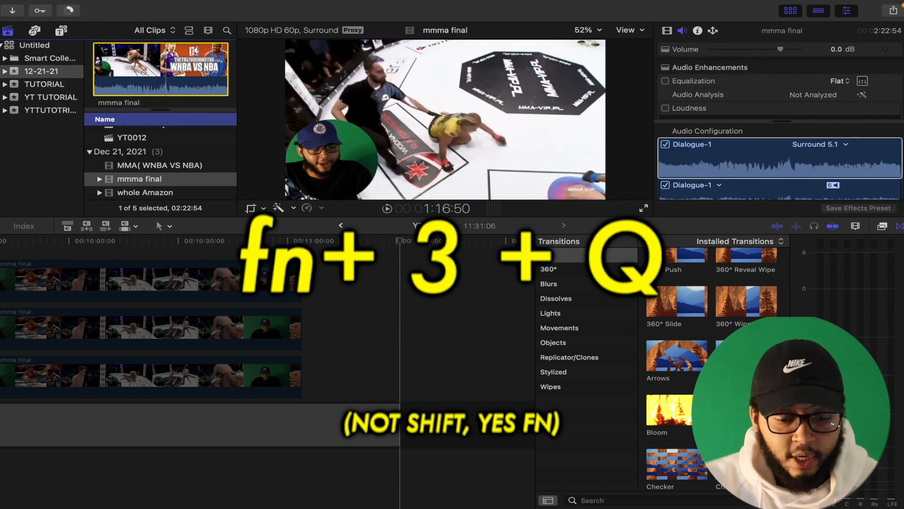
left_click(455, 330)
left_click(407, 330)
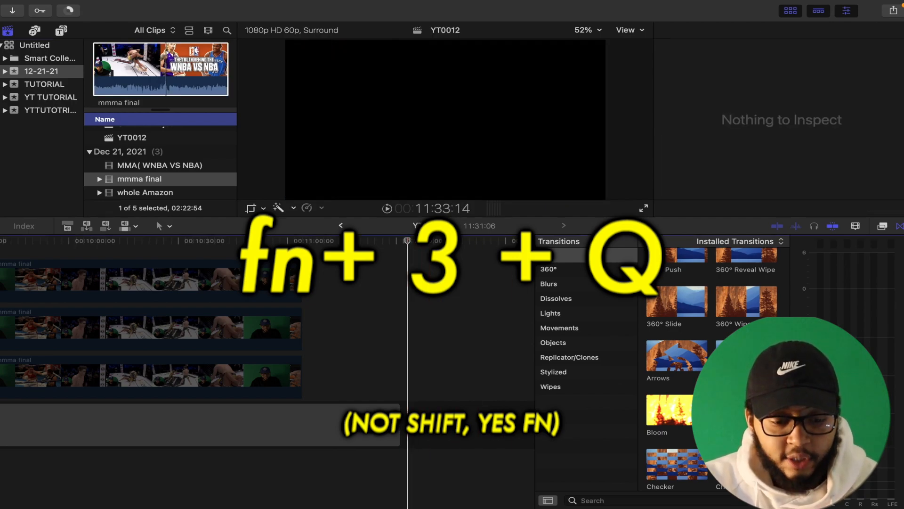
key("q")
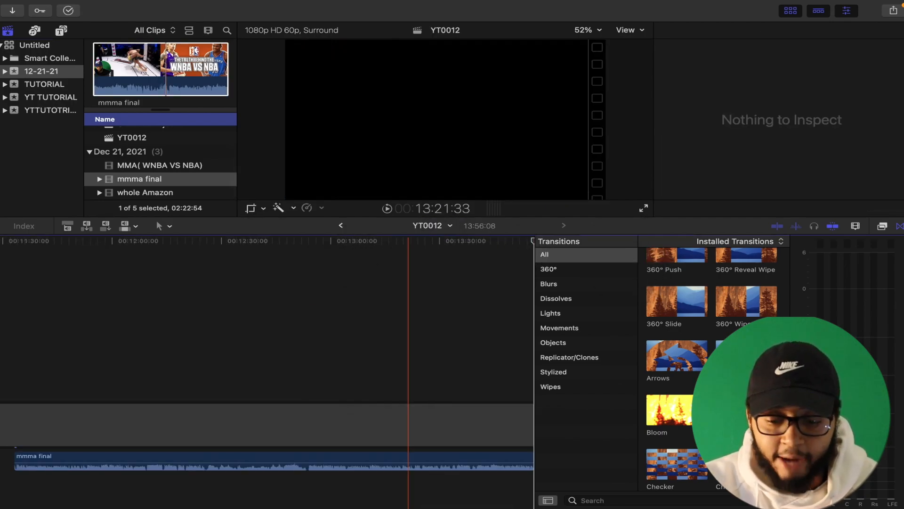
key("super+minus")
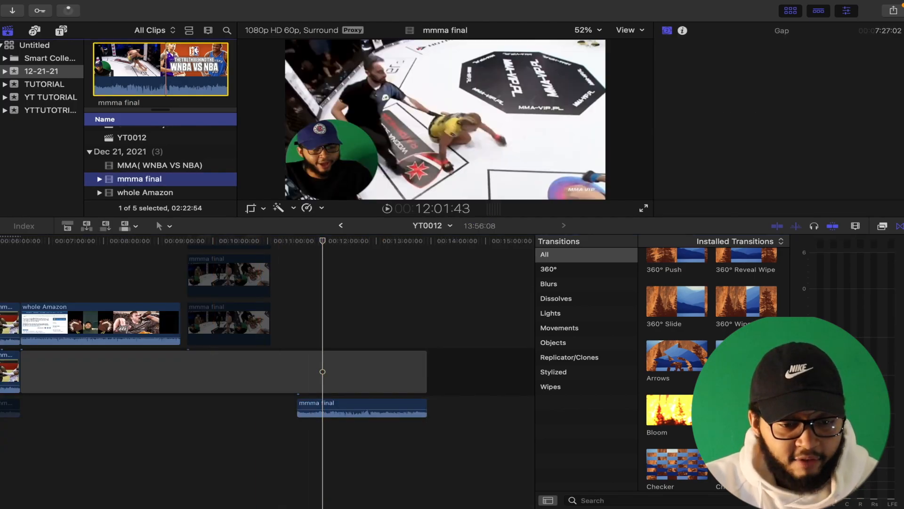
Step: Connect only the audio of the whole Amazon clip to the timeline at the playhead
left_click(141, 192)
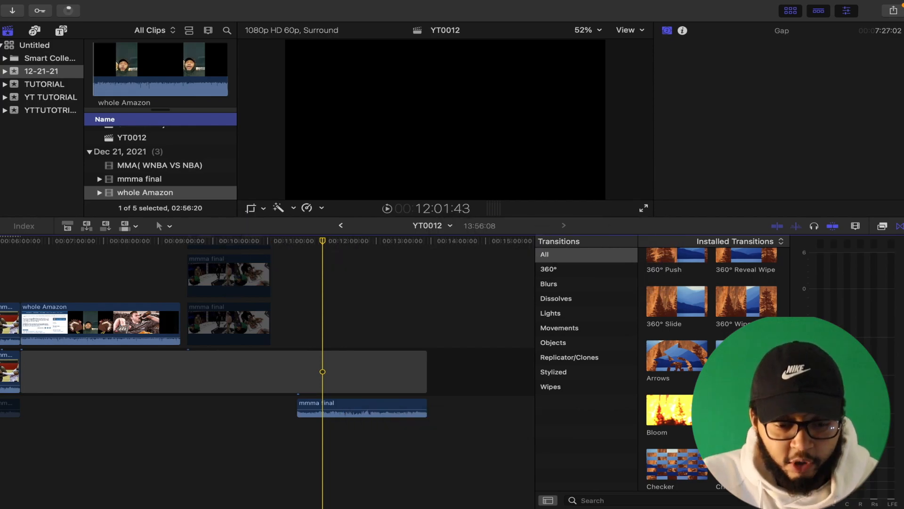
key("3")
key("q")
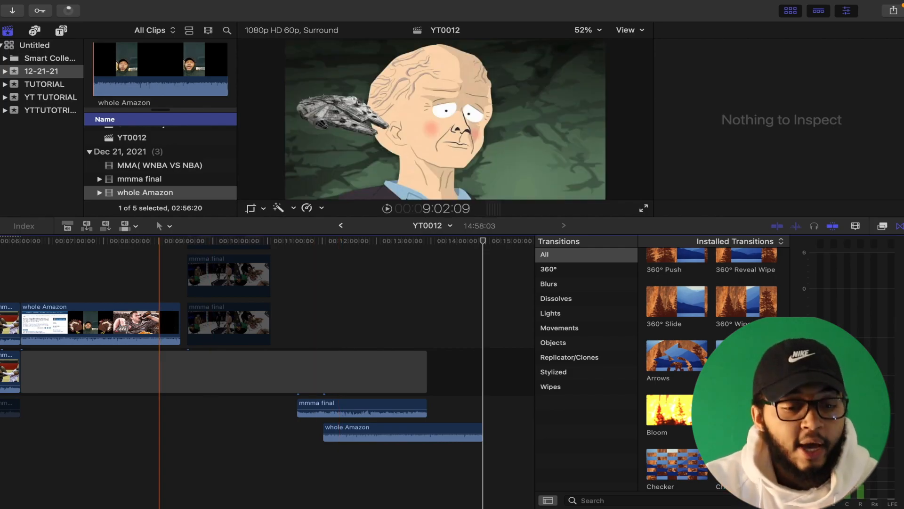
Step: Connect the MMA( WNBA VS NBA) clip as video only and another mmma final audio-only clip at the new playhead position
left_click(140, 179)
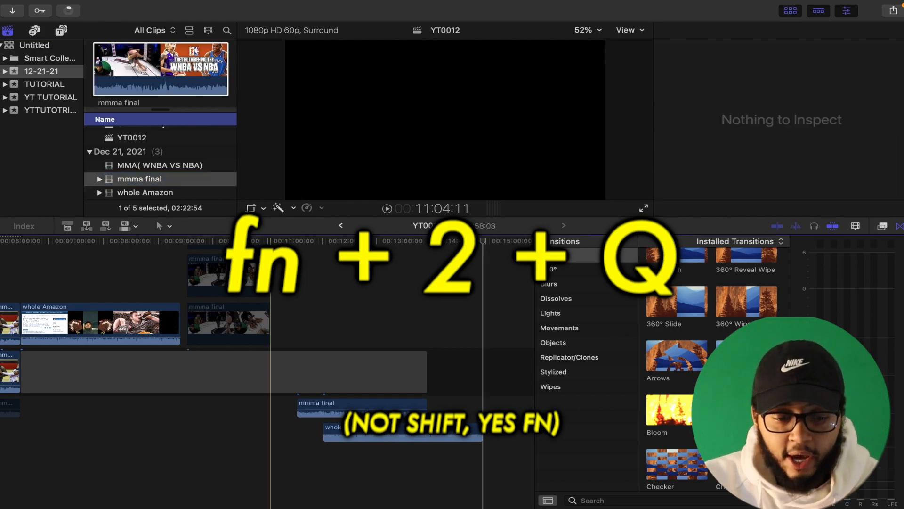
left_click(336, 371)
key("q")
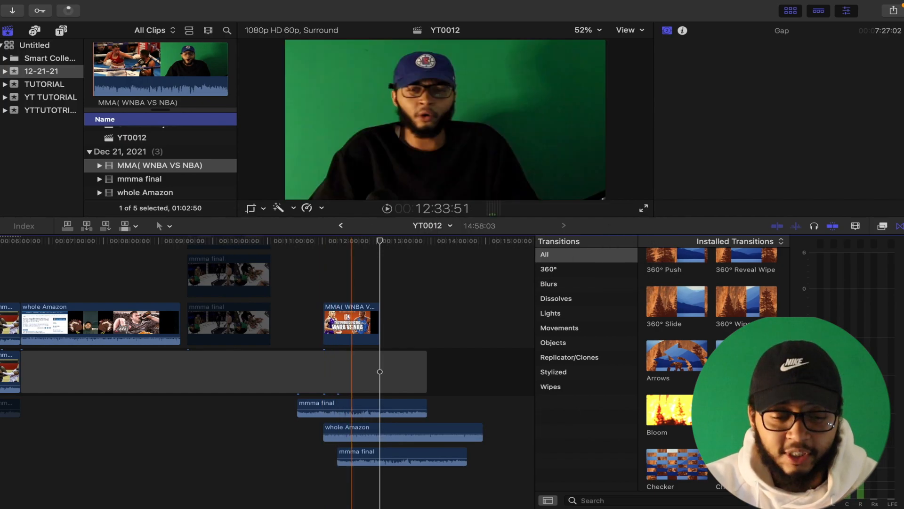
Step: Select the mmma final clip in the browser and place the playhead at the start of the MMA clip
left_click(139, 179)
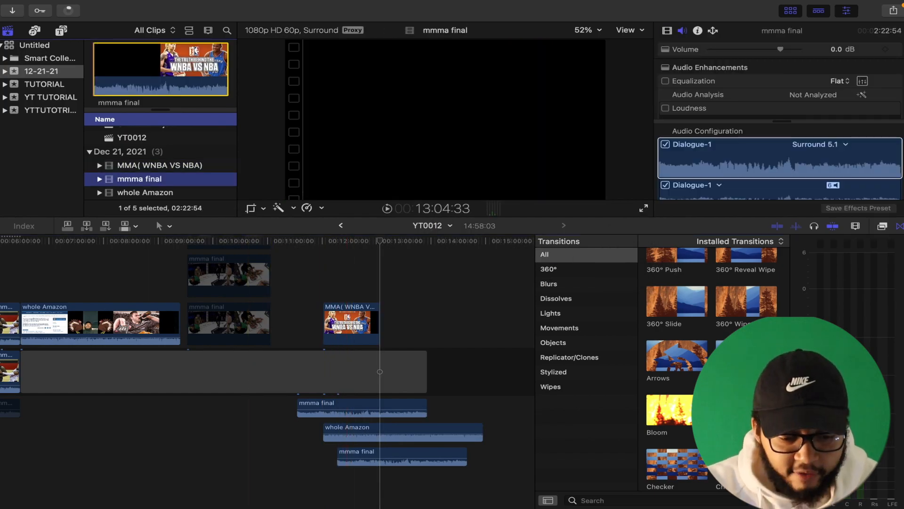
left_click(322, 282)
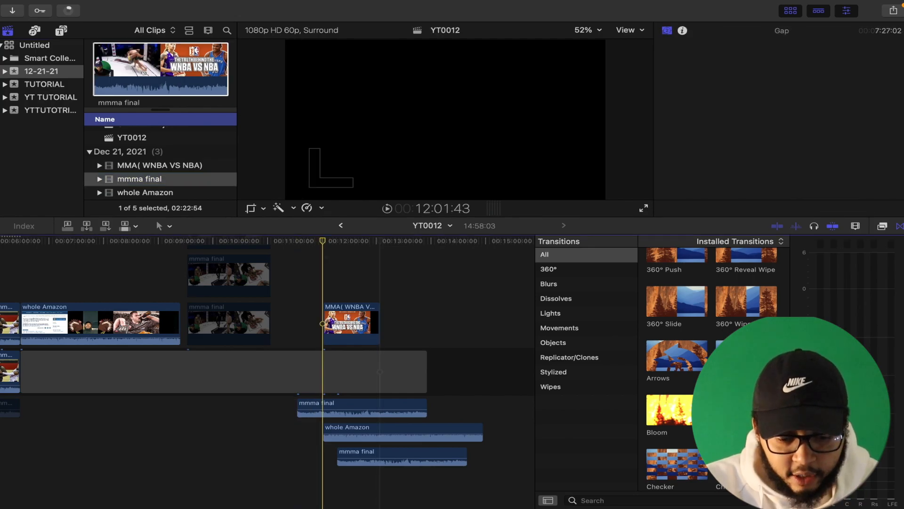